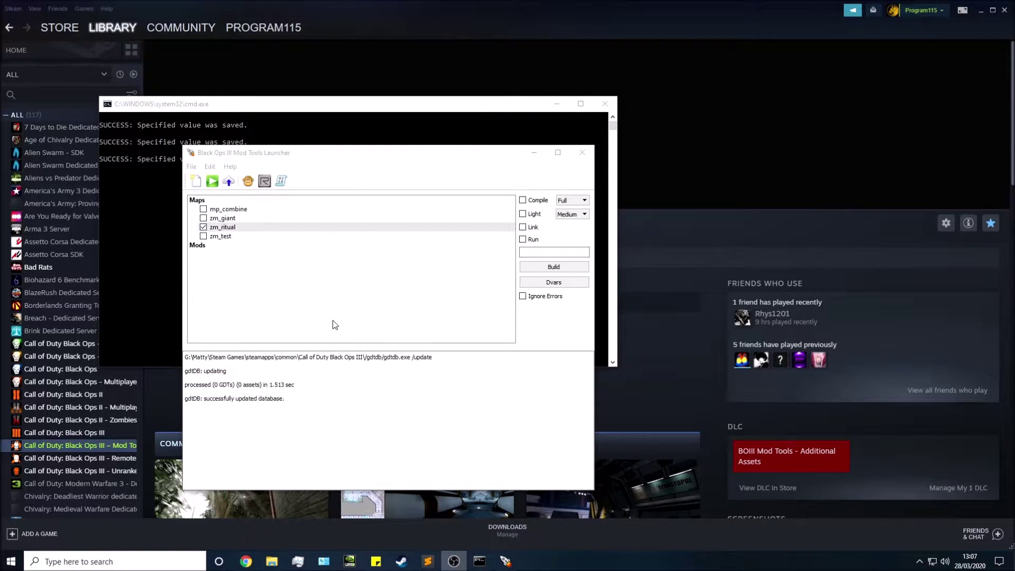
Open the zm_ritual map in Radiant
right_click(228, 229)
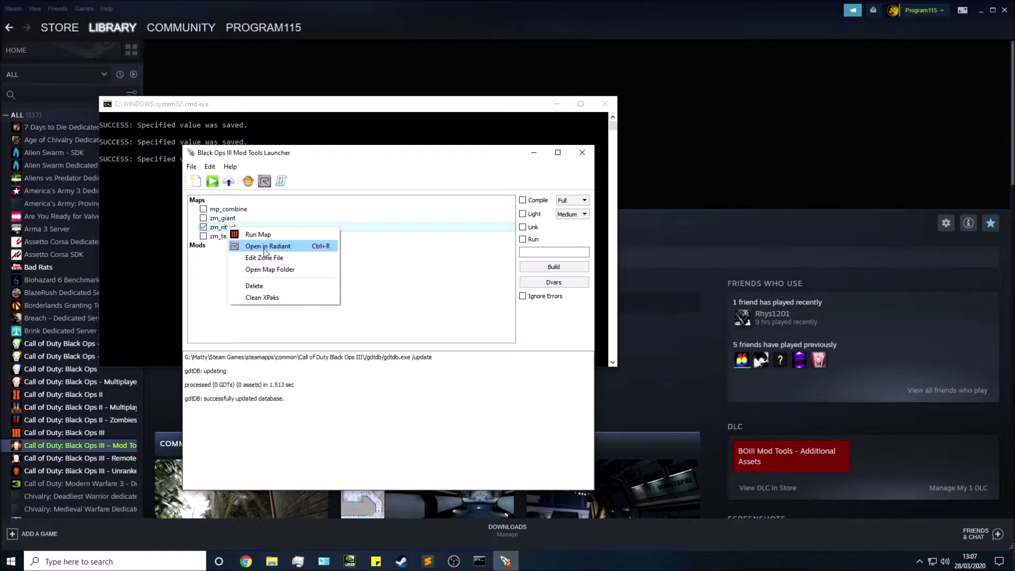
left_click(265, 247)
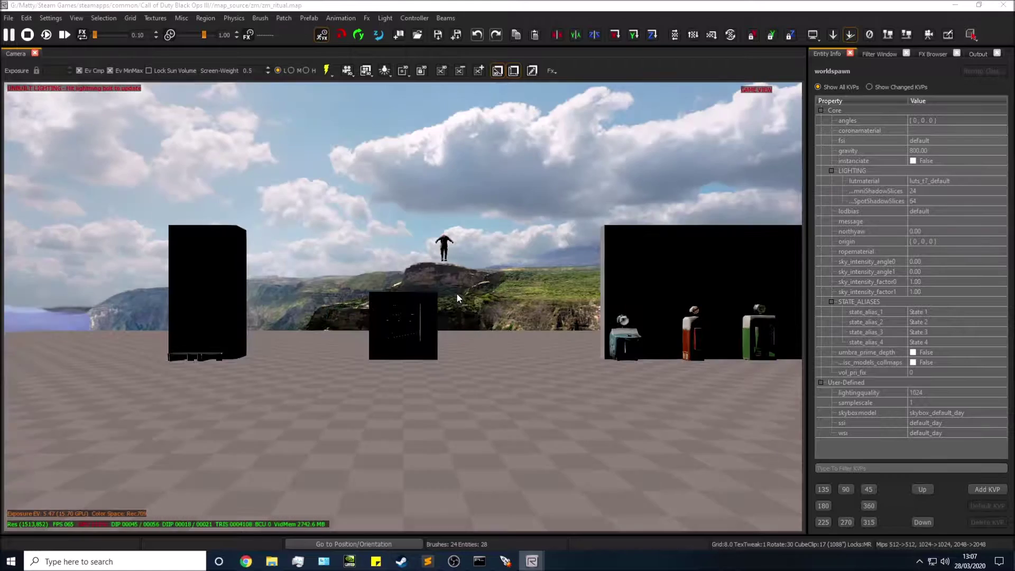
Look around the map's perk machines and wall pieces in the 3D camera view
right_click_drag(458, 294, 363, 258)
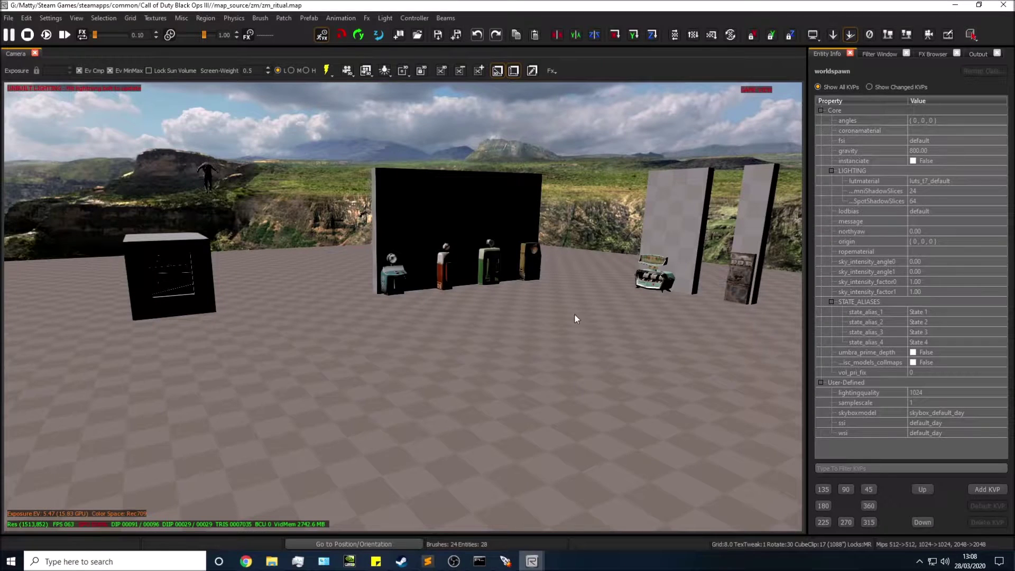
right_click_drag(563, 372, 458, 291)
left_click(507, 562)
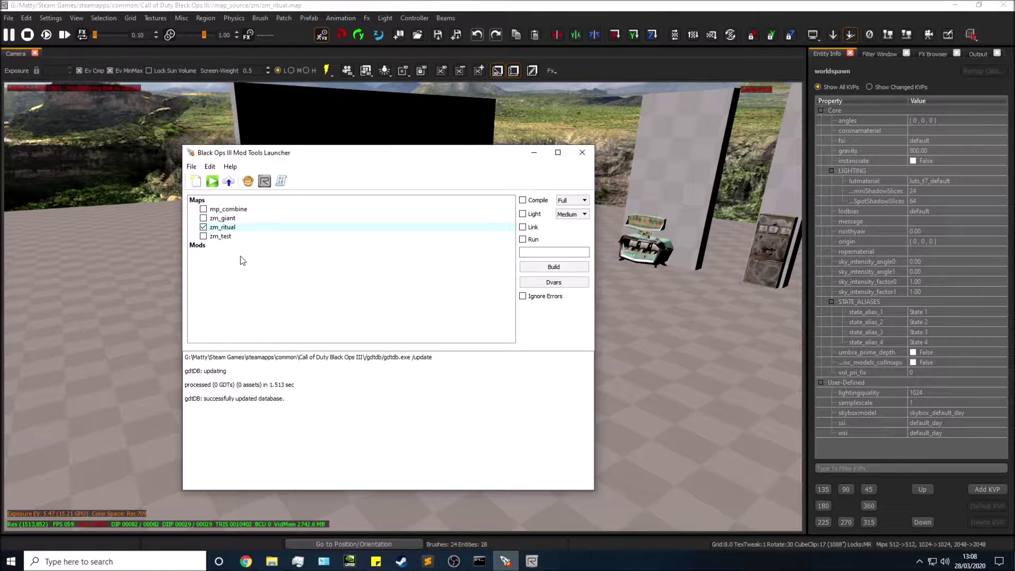
left_click(535, 155)
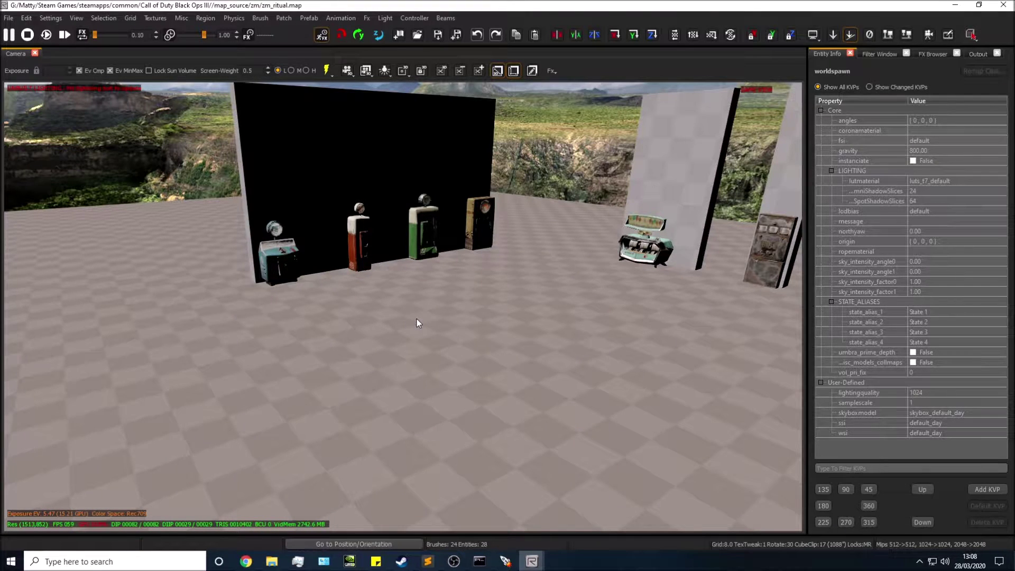
right_click_drag(417, 319, 440, 314)
key("s")
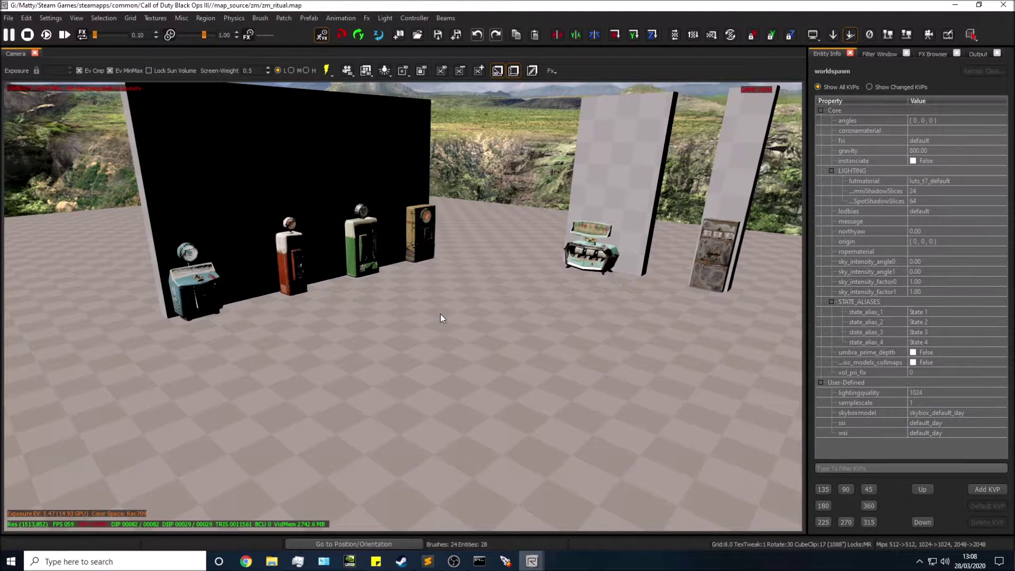
right_click_drag(440, 314, 407, 329)
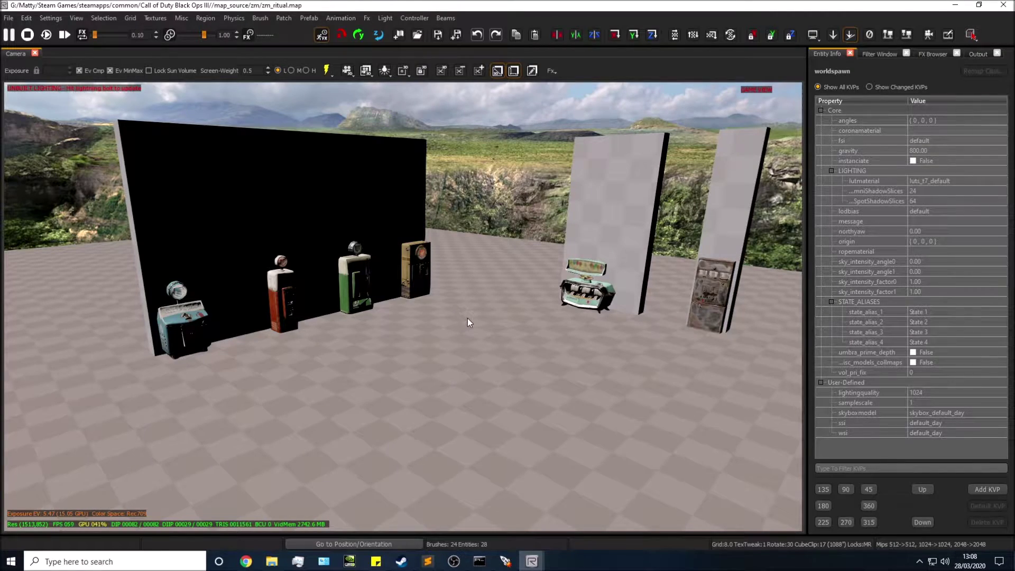
mouse_move(463, 328)
right_mouse_down()
mouse_move(481, 302)
mouse_move(466, 325)
right_mouse_up()
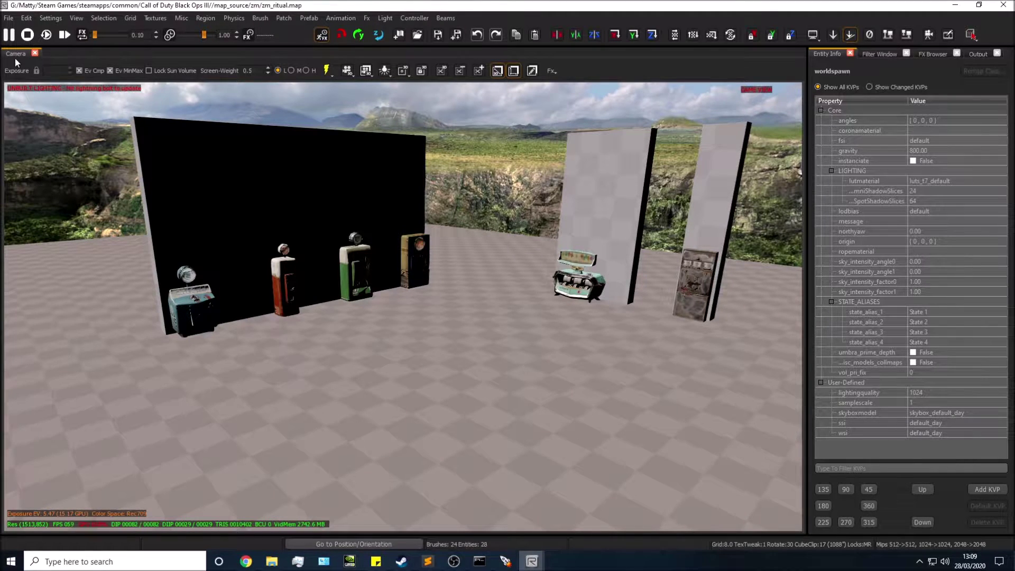
Review the contents of the Filter Window, FX Browser and Output log
left_click_drag(14, 53, 332, 221)
left_click(880, 53)
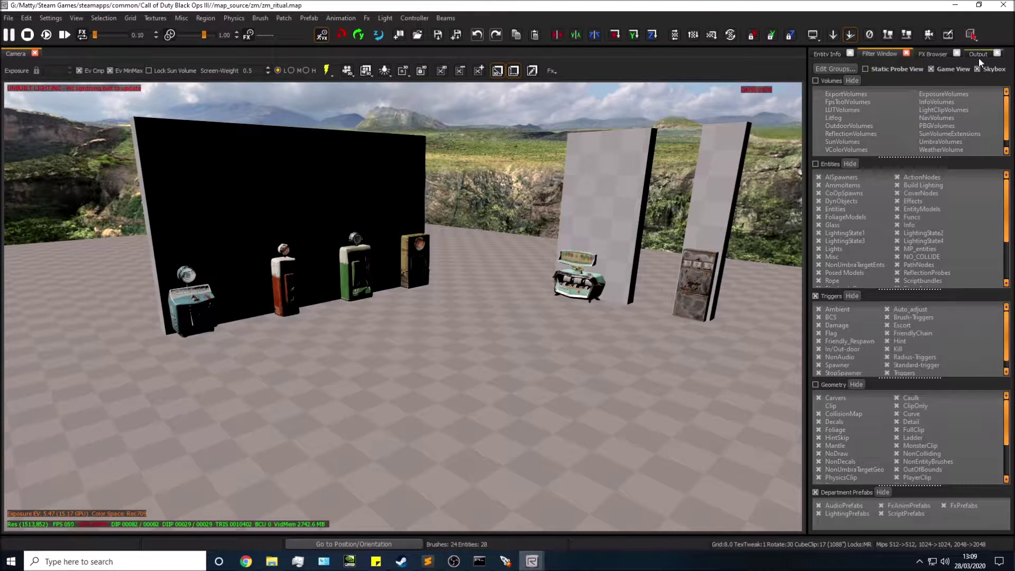
left_click(936, 53)
left_click(979, 54)
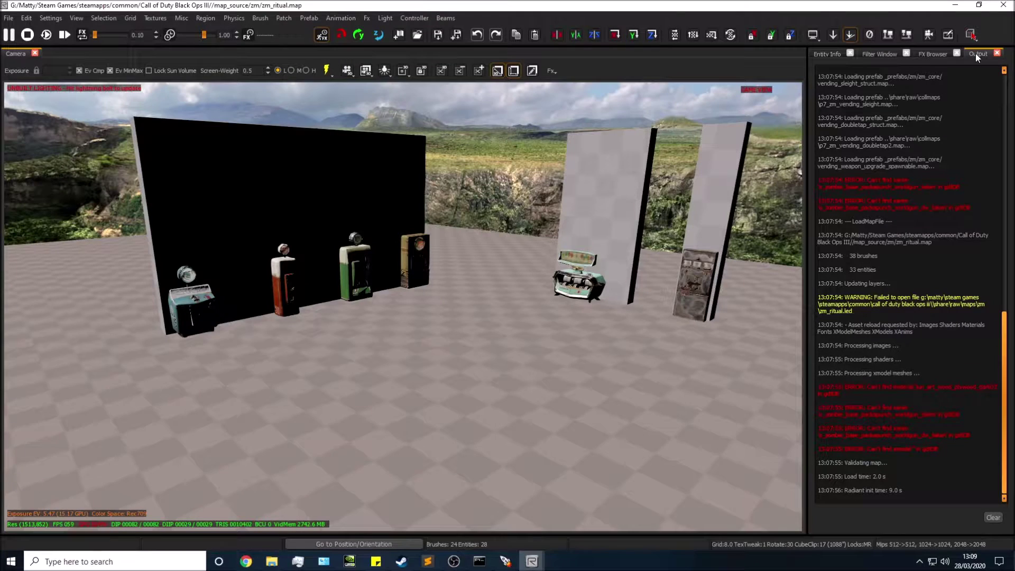
Try docking the Output log beneath the camera view and return it to the group beside Entity Info
left_click_drag(976, 53, 417, 462)
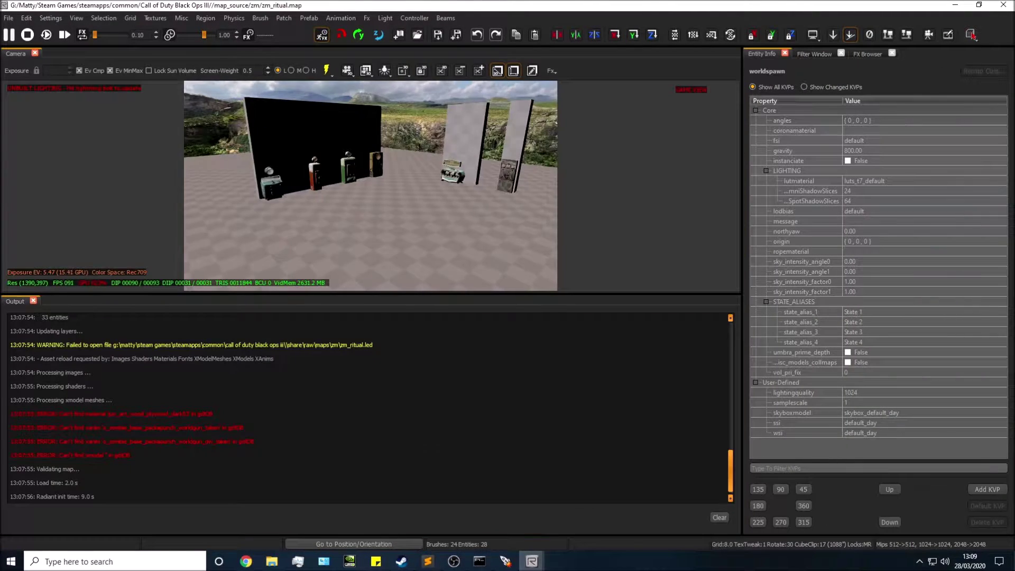
left_click_drag(393, 297, 402, 436)
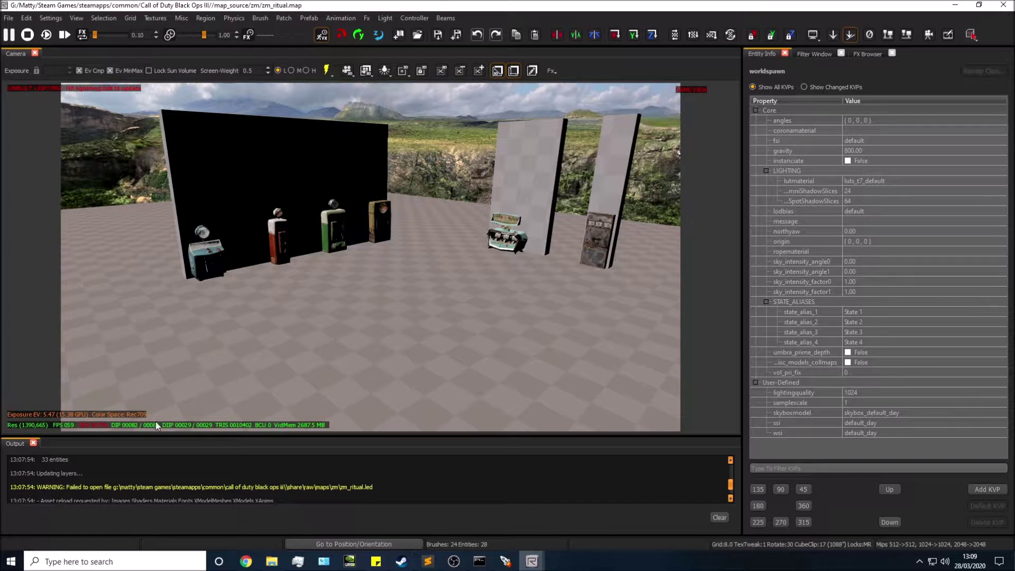
left_click_drag(18, 445, 852, 335)
left_click(867, 248)
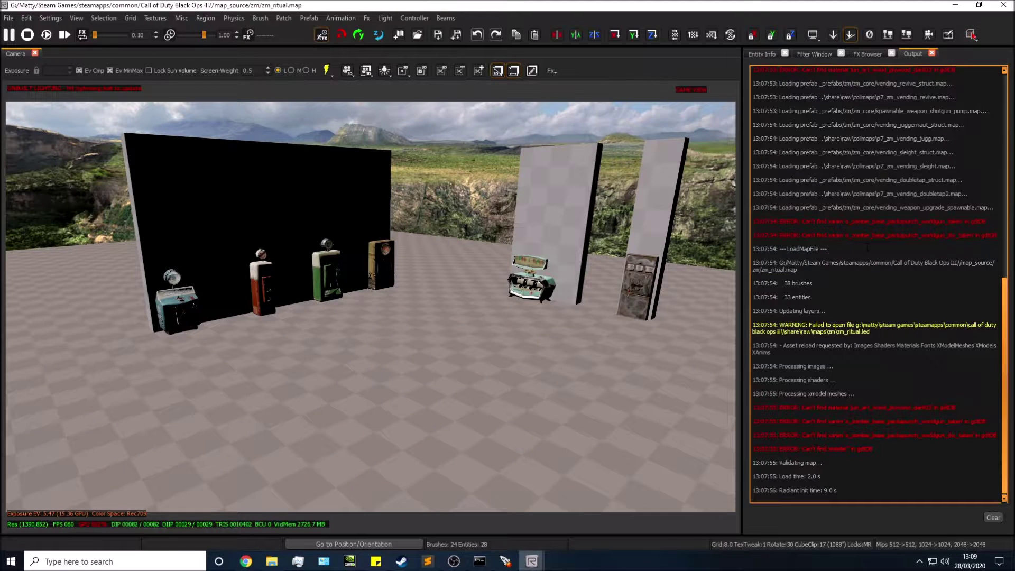
Look at the FX Browser and examine the map's overall layout in the XY Top view
left_click(867, 55)
right_click_drag(428, 293, 315, 319)
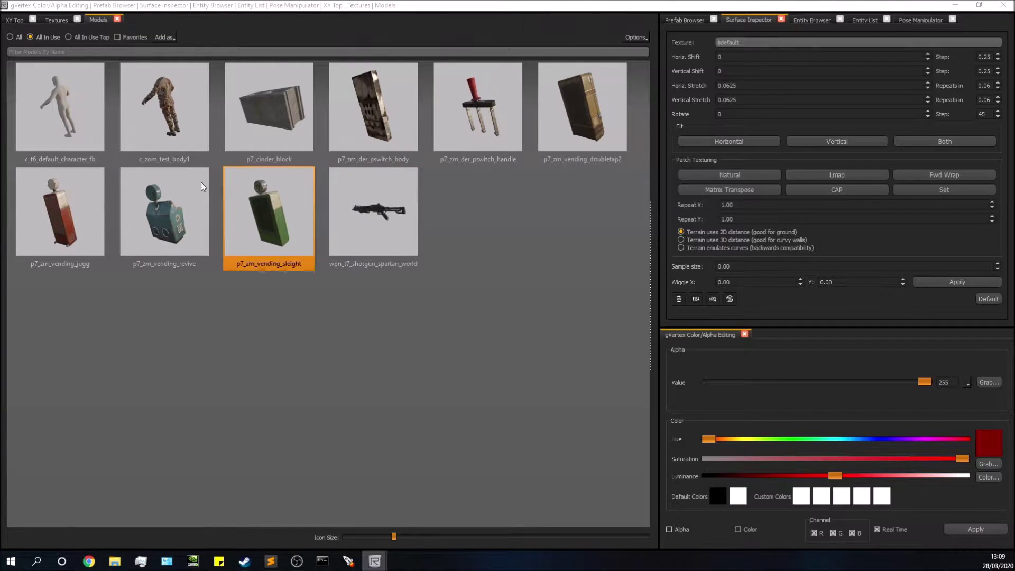
left_click(16, 19)
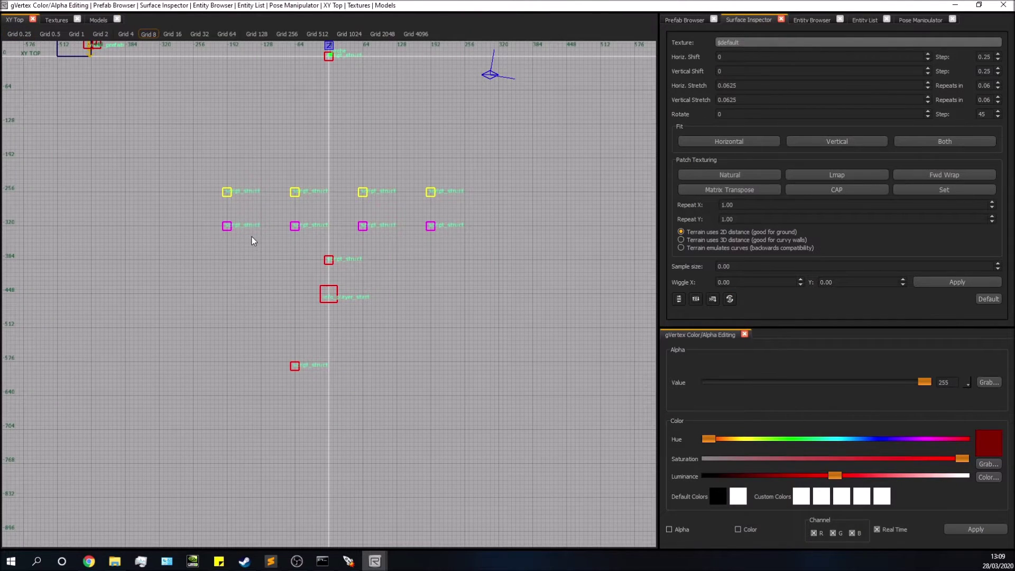
scroll(251, 241, "down", 6)
scroll(303, 223, "up", 4)
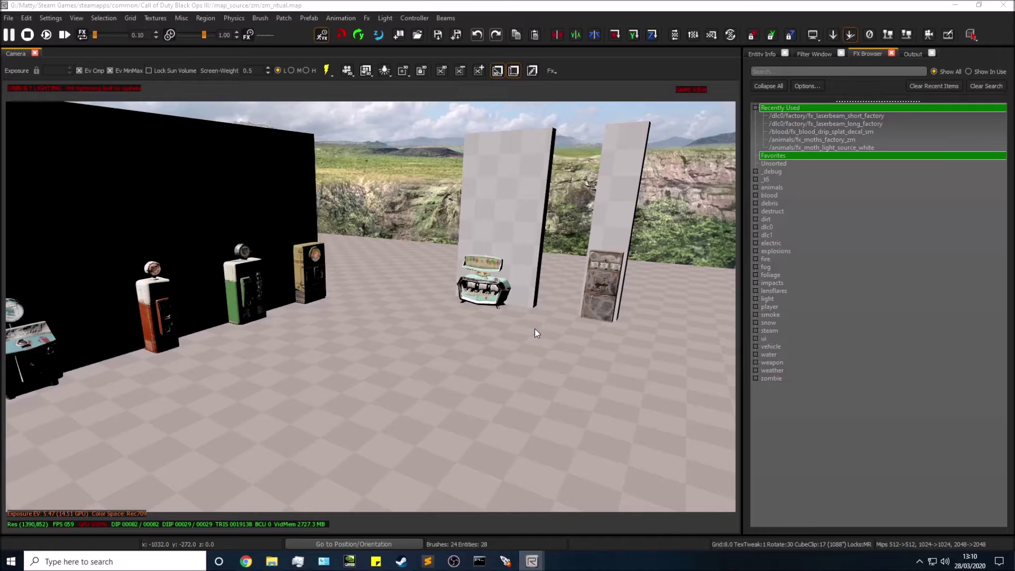
Inspect the Double Tap vending machine prefab's properties in Entity Info
left_click(760, 55)
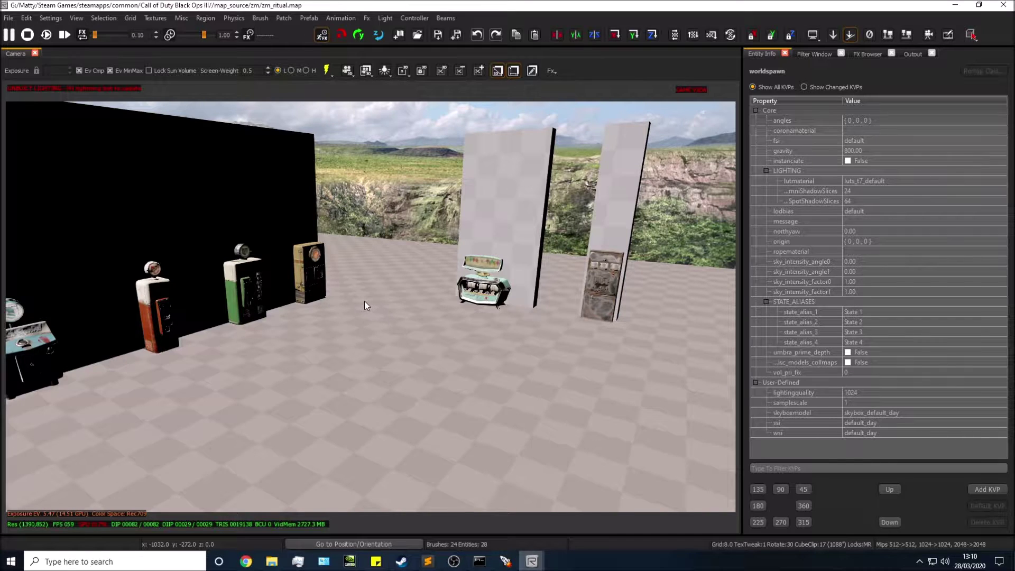
right_click_drag(468, 300, 476, 283)
left_click(229, 299, "shift")
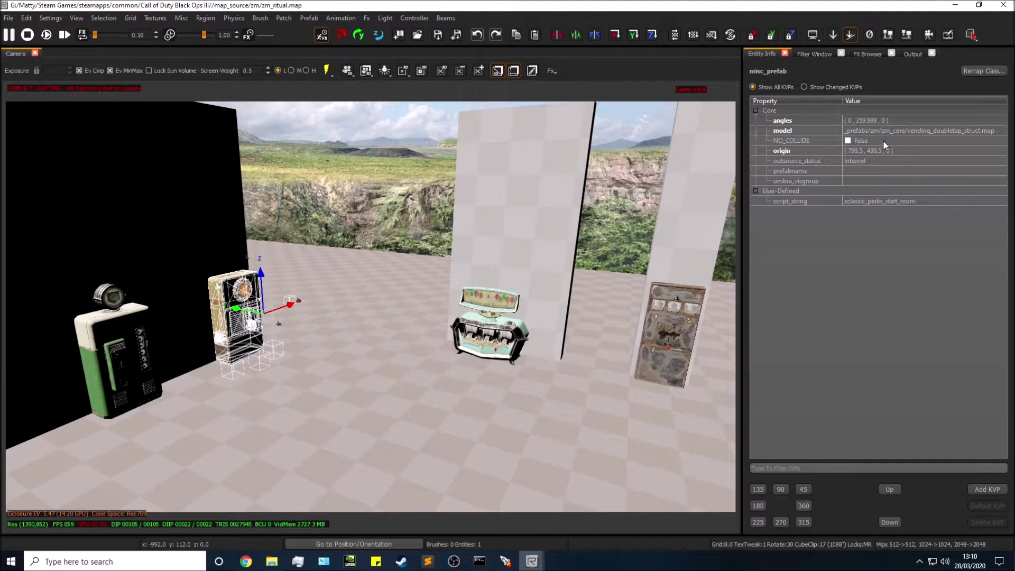
key("Down")
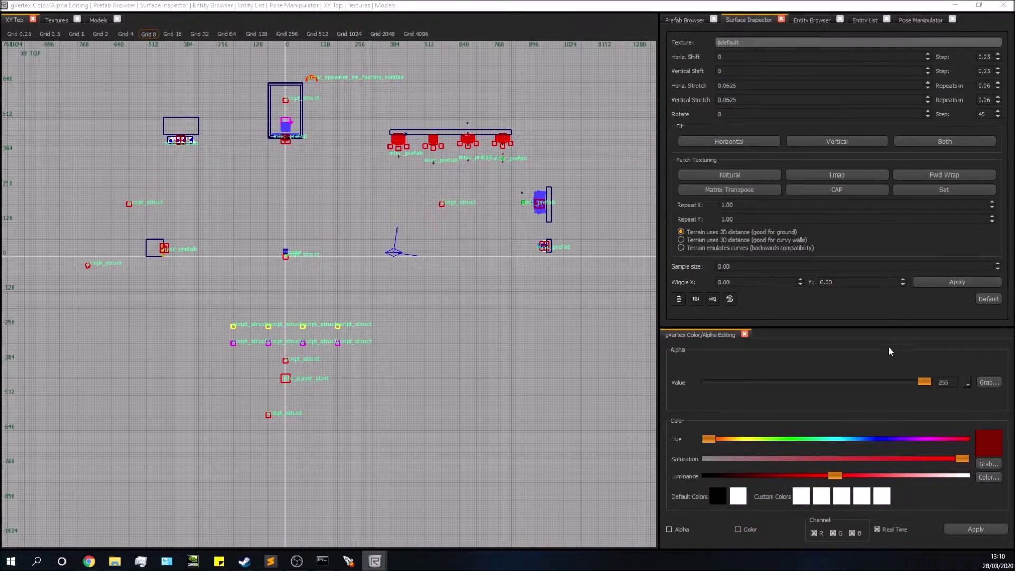
Look through the textures and models in use, the visibility filters and the effects list, returning to Entity Info
left_click(57, 19)
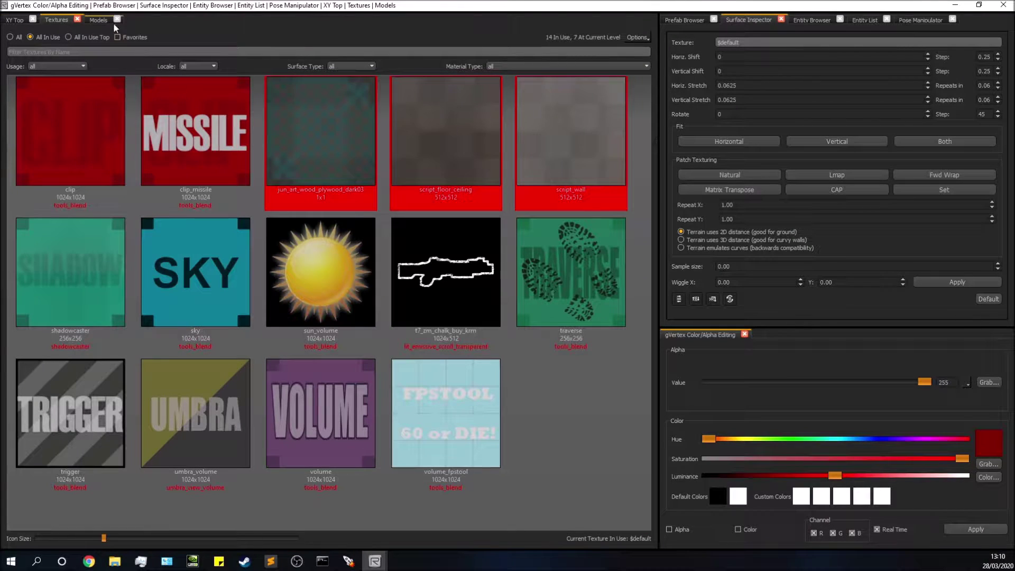
left_click(100, 18)
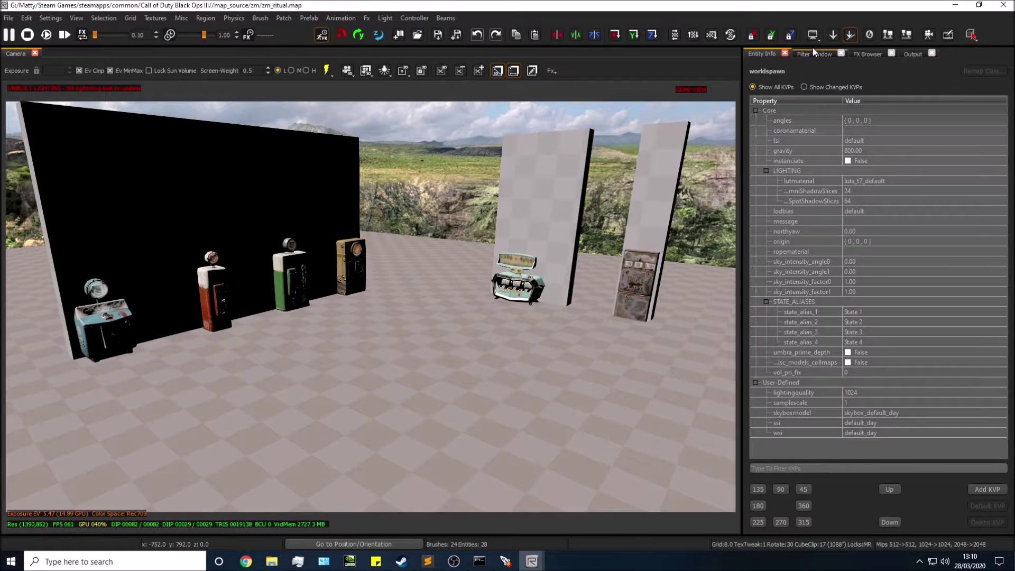
left_click(812, 53)
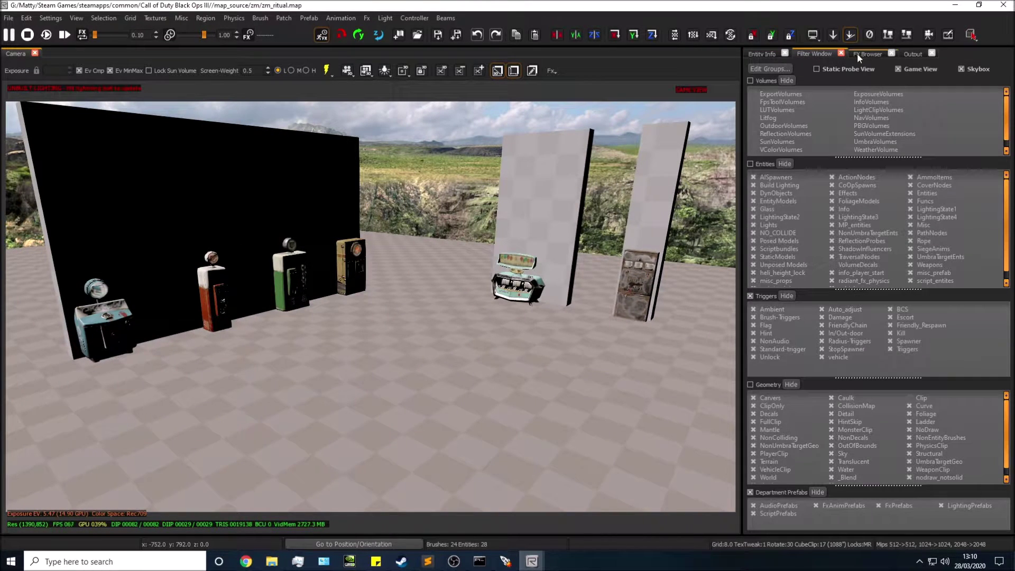
left_click(859, 55)
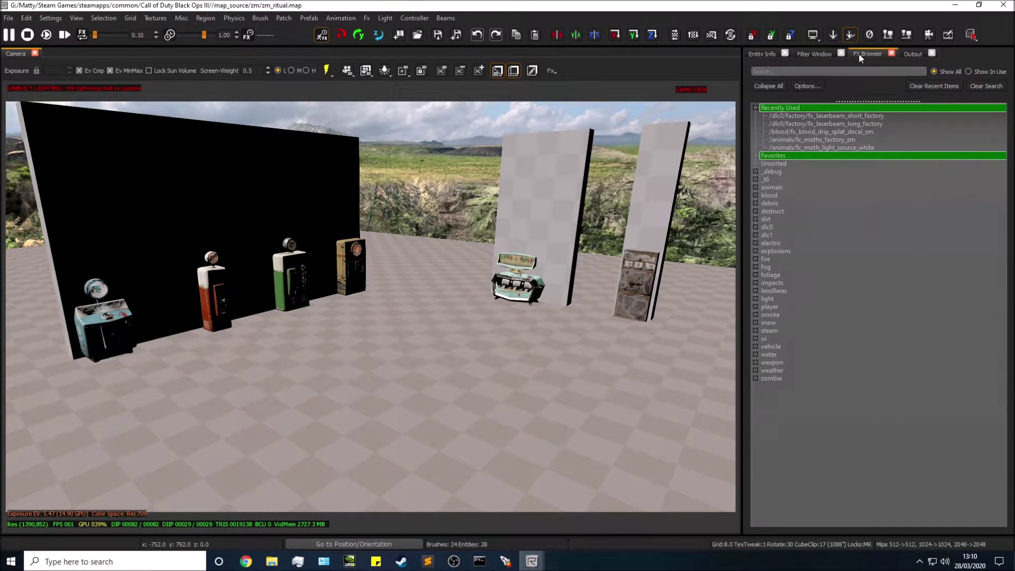
left_click(759, 53)
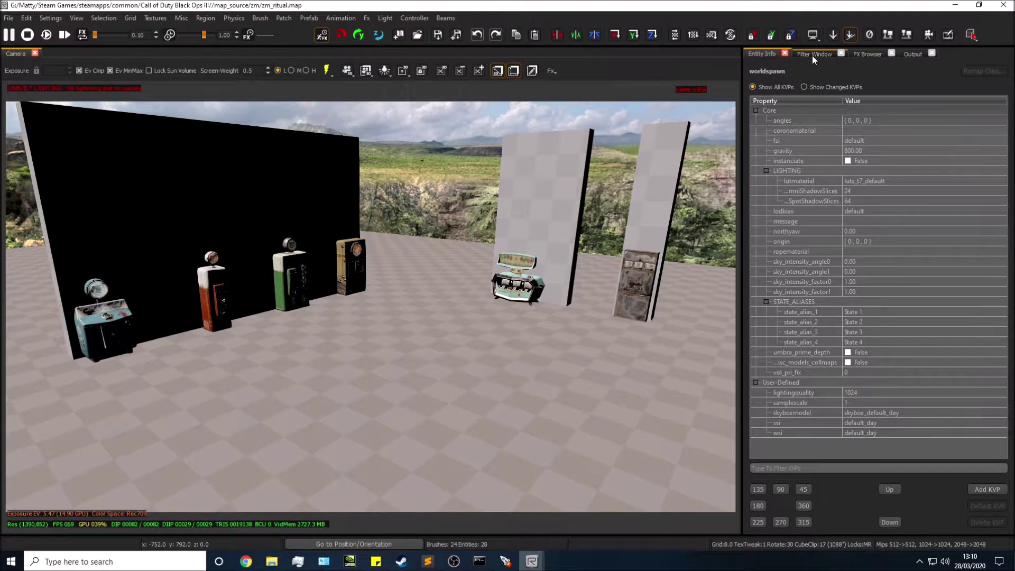
Close Entity Info, reopen it from the list of available windows and dock it first in its group
right_click(497, 20)
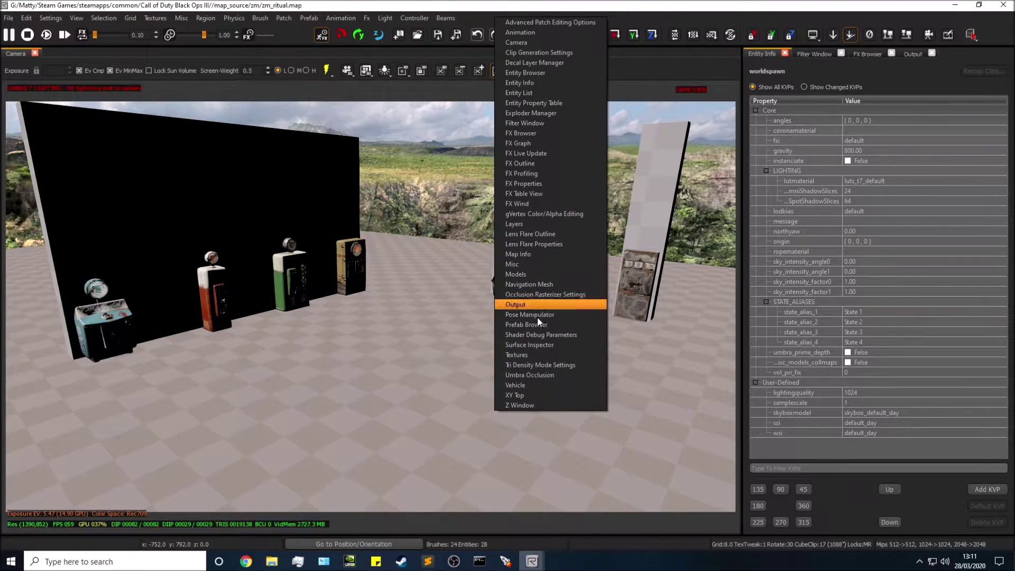
left_click(693, 6)
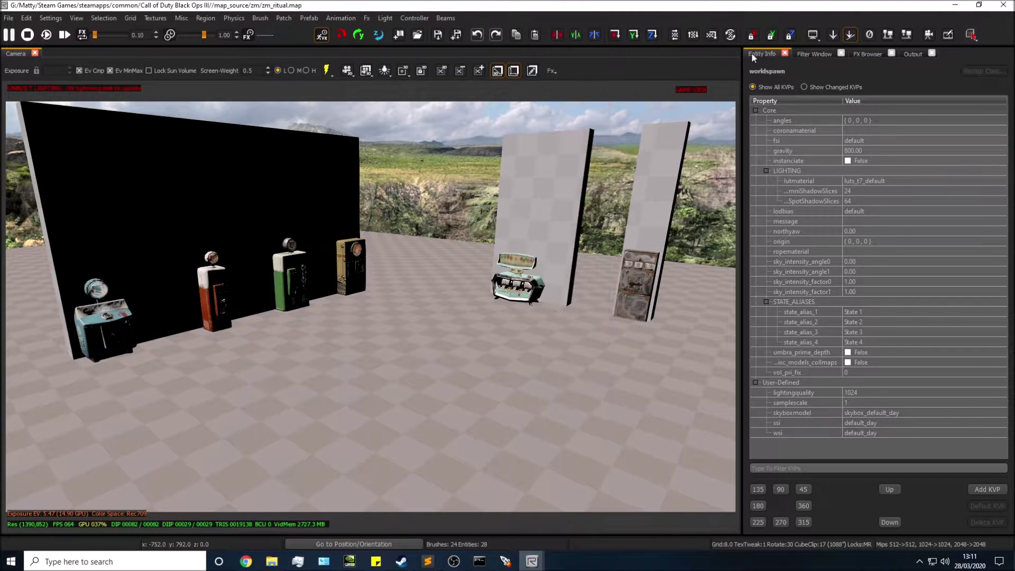
left_click(784, 54)
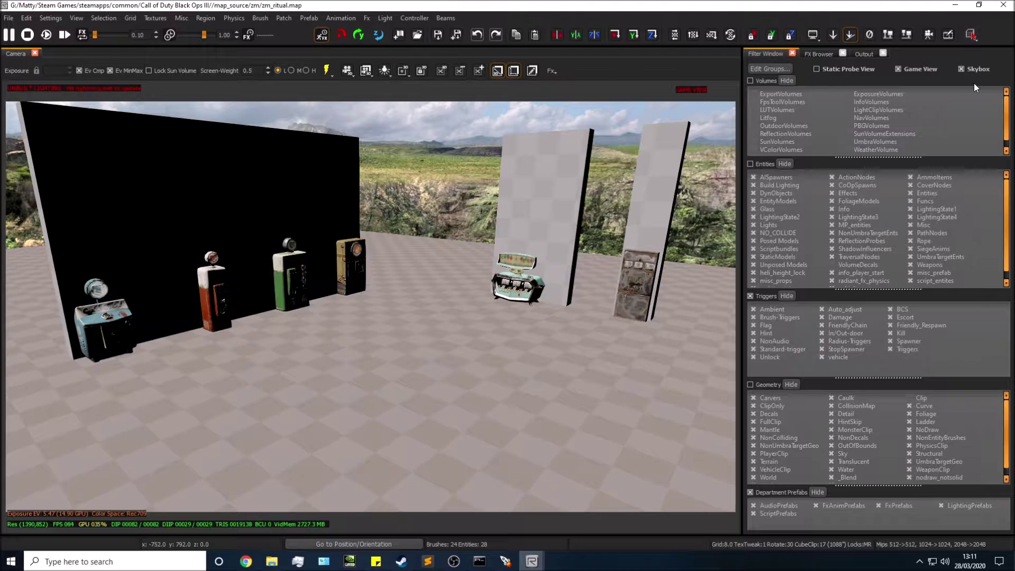
right_click(515, 16)
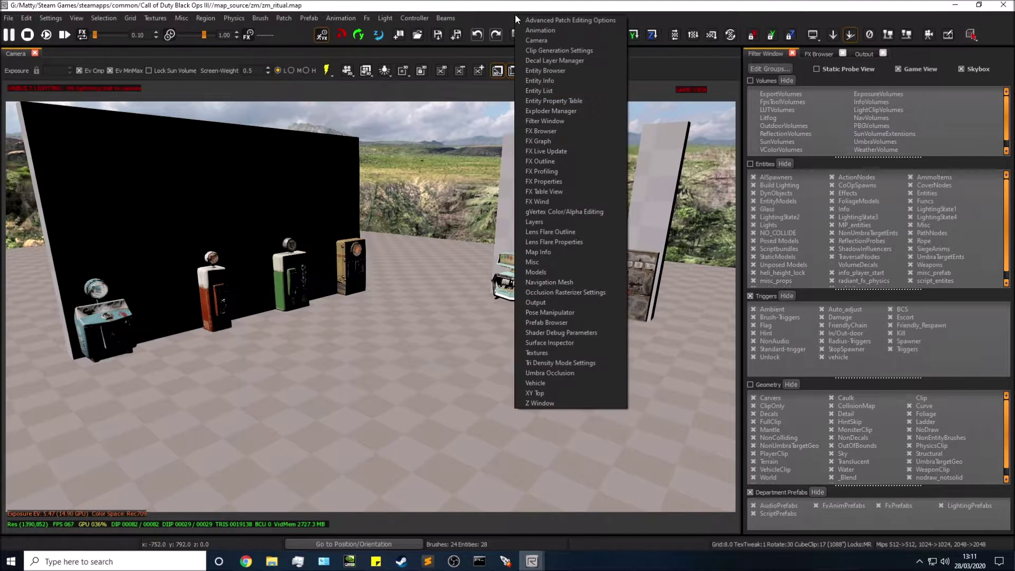
left_click(556, 80)
left_click_drag(883, 52, 836, 422)
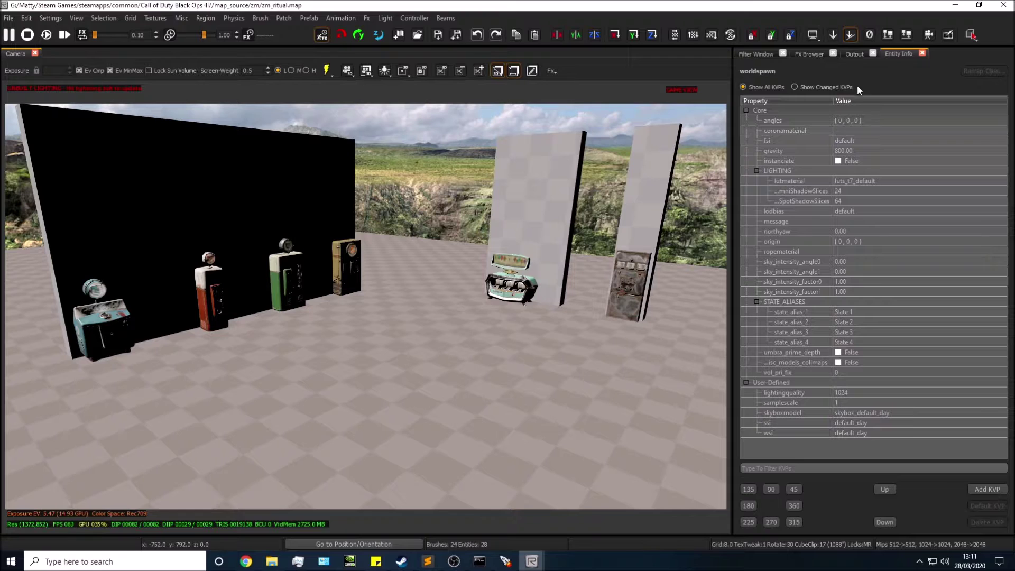
left_click_drag(904, 55, 762, 51)
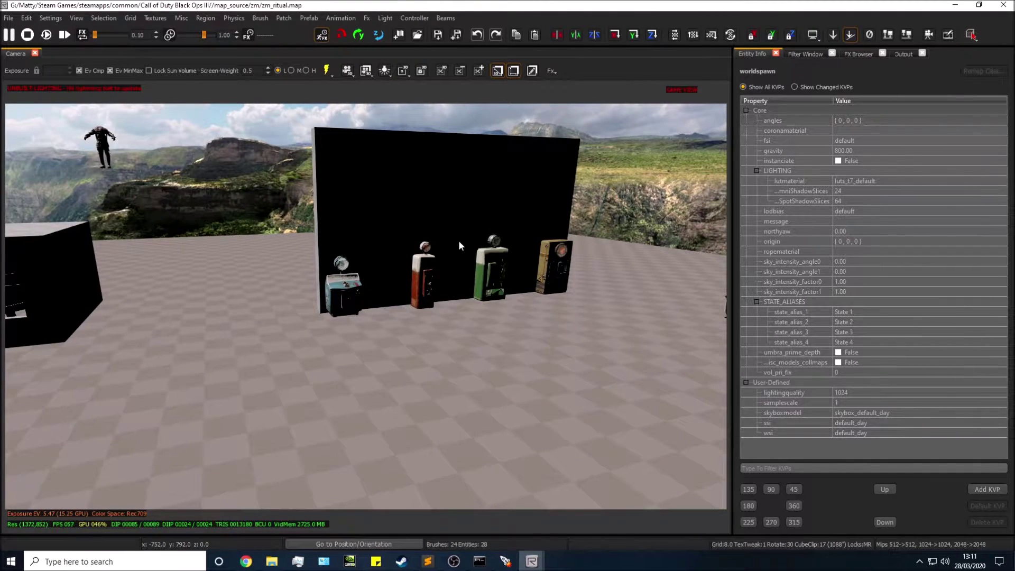
Examine the perk machine area from several camera angles and in the XY Top view
right_click_drag(459, 240, 529, 218)
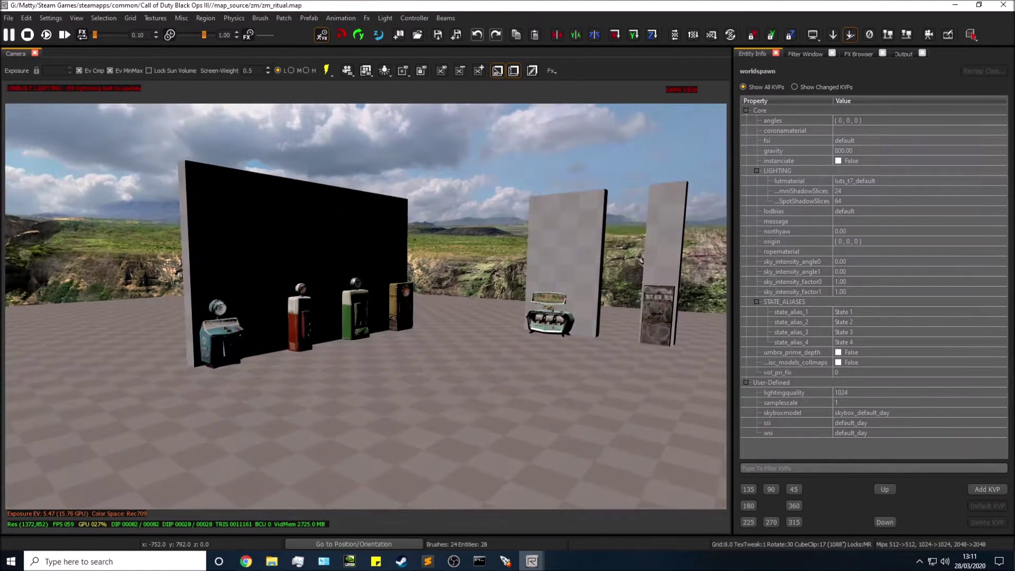
mouse_move(429, 290)
right_mouse_down()
mouse_move(415, 297)
mouse_move(411, 289)
right_mouse_up()
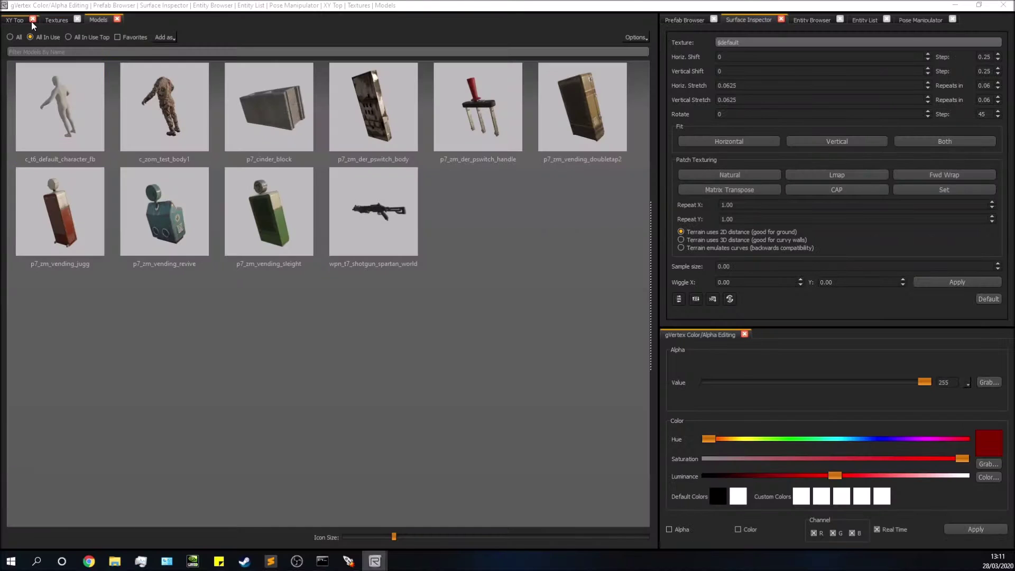
left_click(15, 19)
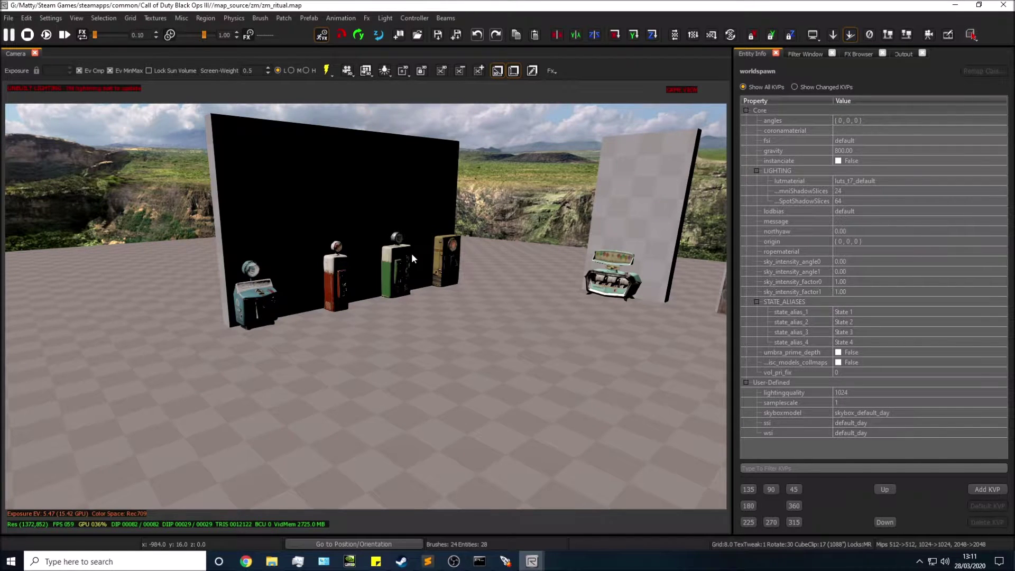
right_click_drag(427, 267, 326, 178, "ctrl")
scroll(338, 312, "up", 4)
scroll(275, 201, "down", 4)
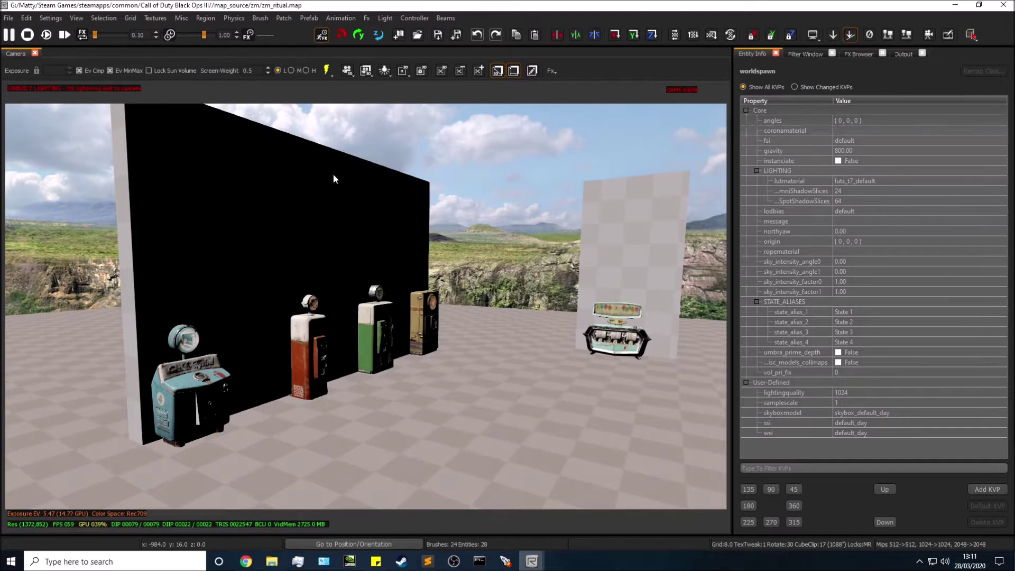
mouse_move(469, 307)
right_mouse_down()
mouse_move(487, 332)
mouse_move(472, 304)
right_mouse_up()
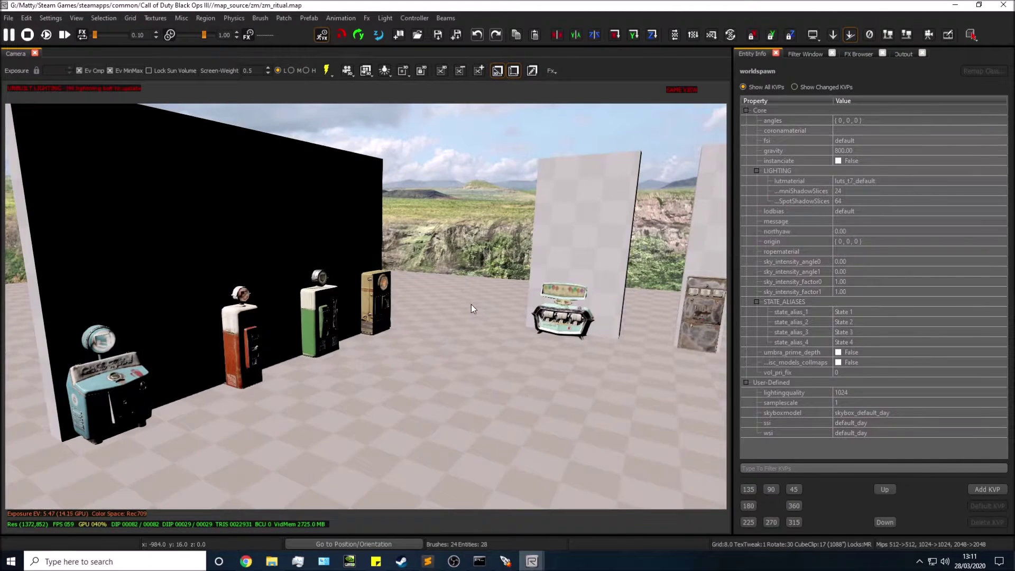